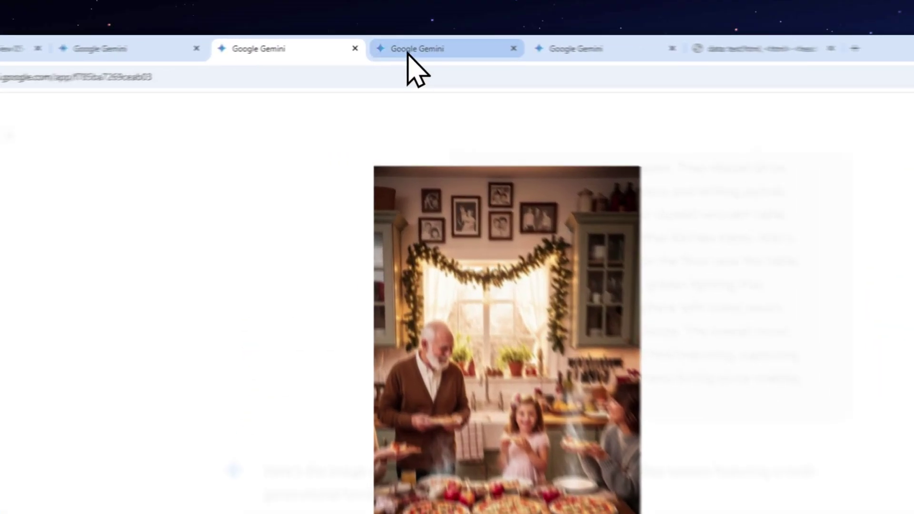
# Look through the generated example images and examine the image ratios and resolutions listed in the Imagen 4 documentation.
pyautogui.click(398, 44)
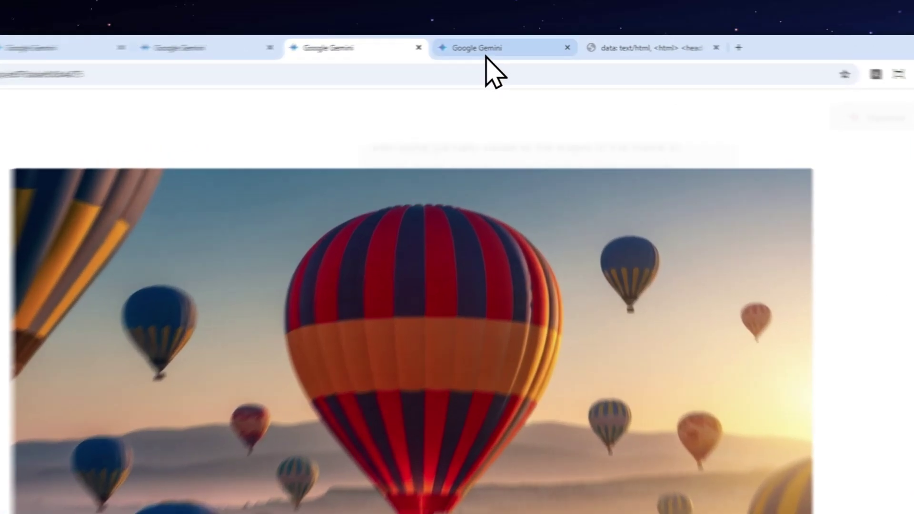
pyautogui.click(504, 44)
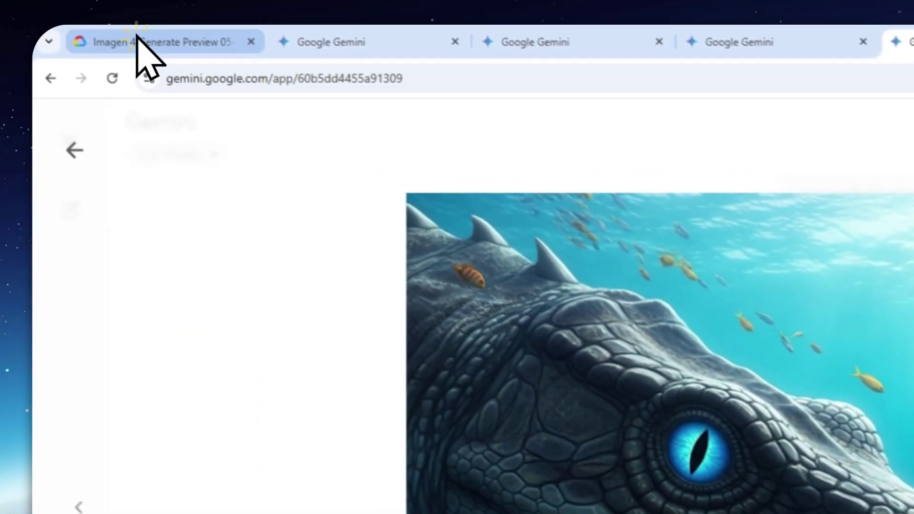
pyautogui.click(136, 41)
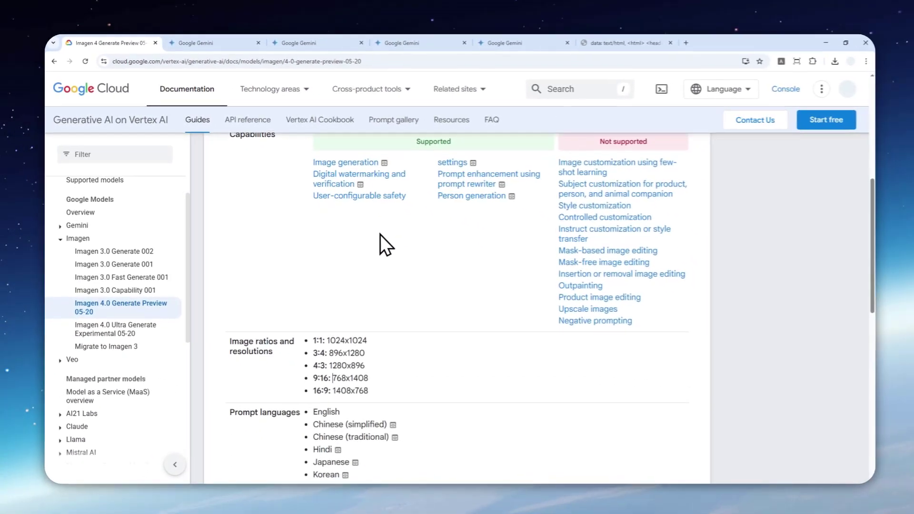
pyautogui.scroll(-2, 528, 319)
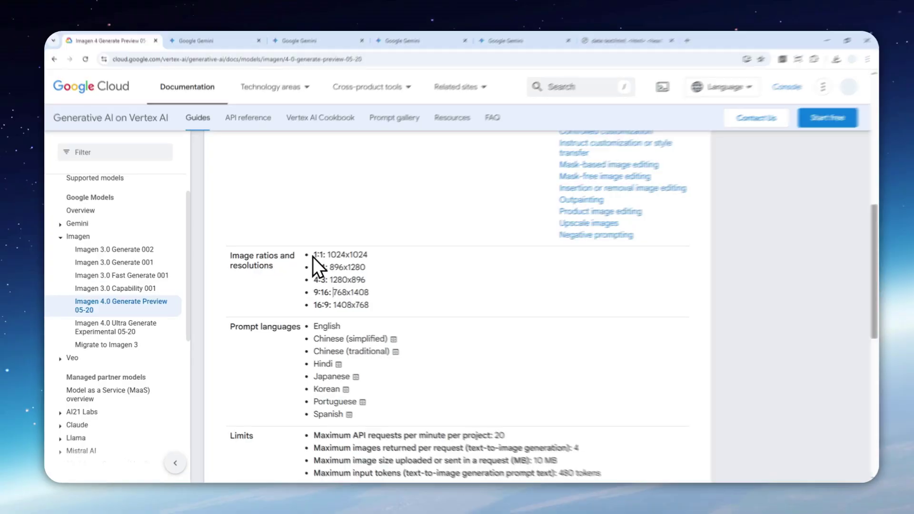
pyautogui.click(311, 256)
pyautogui.click(456, 230)
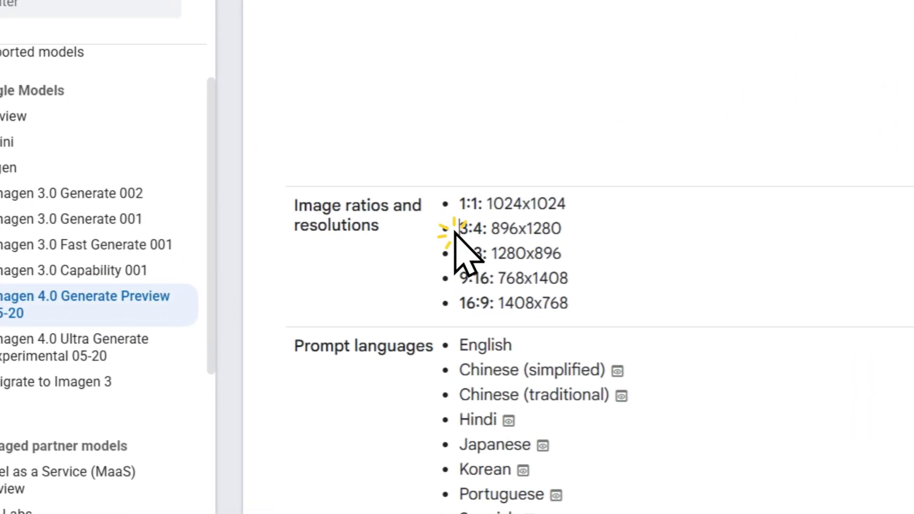
pyautogui.click(455, 304)
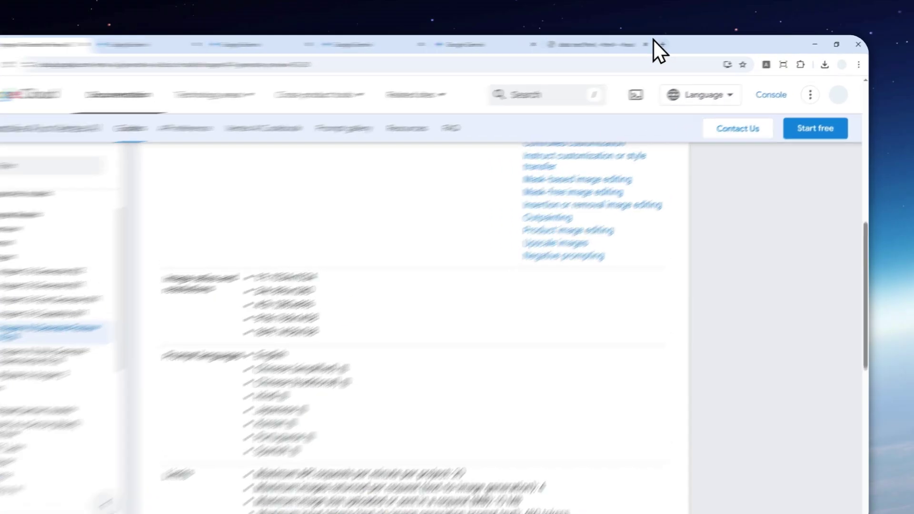
# Open gemini.google.com in a new browser tab.
pyautogui.click(681, 43)
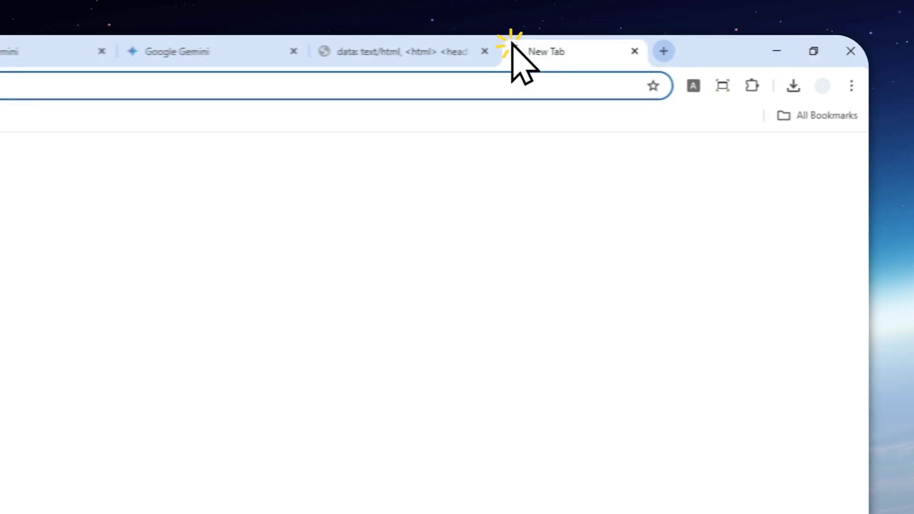
pyautogui.write('gemini.google.com')
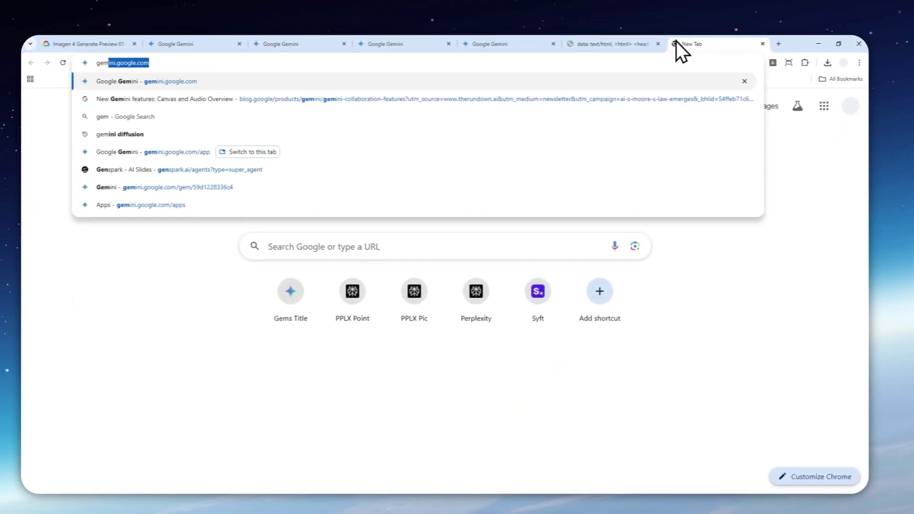
pyautogui.press('Return')
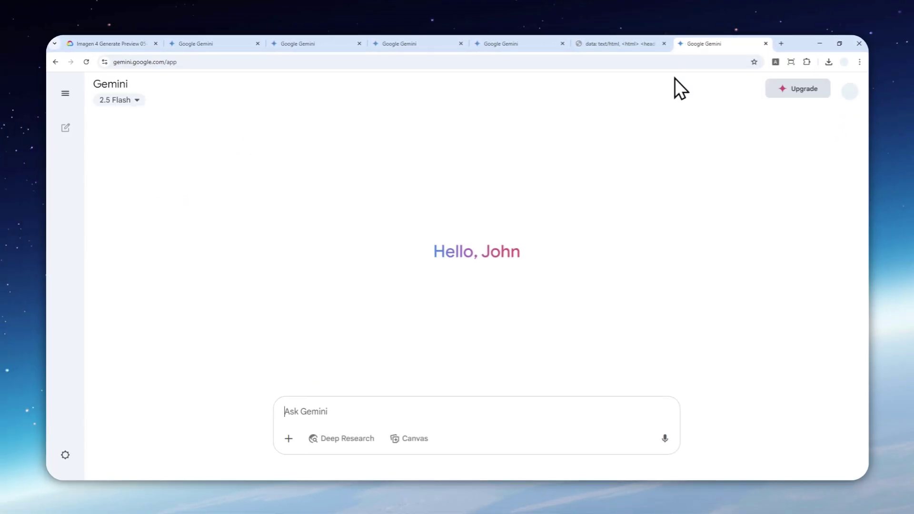
# Enter the prompt opening "Generate a picture:" followed by the copied description of ice cubes and a lemon slice in a carbonated beverage.
pyautogui.click(300, 414)
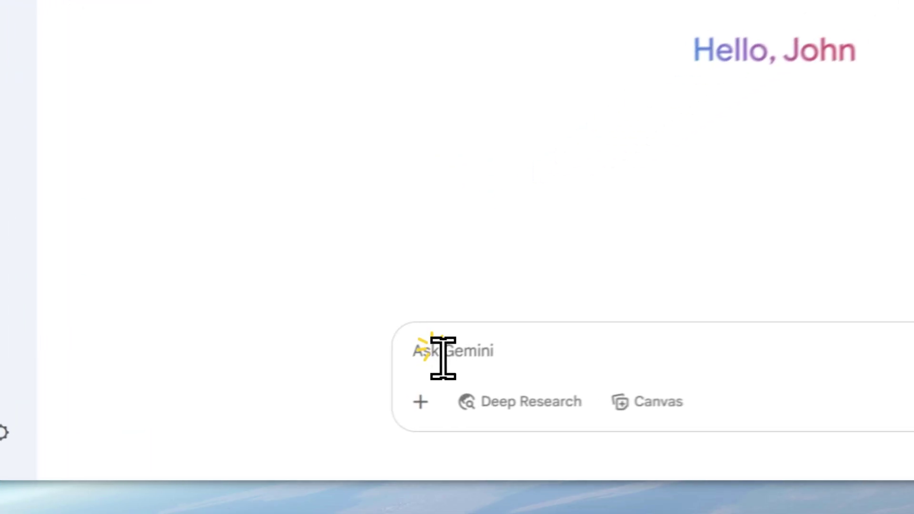
pyautogui.write('Generate a picture')
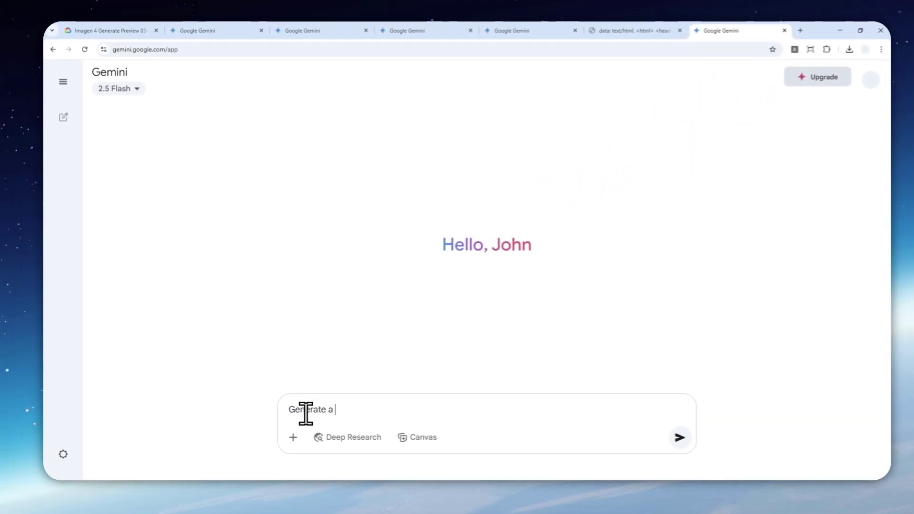
pyautogui.write(':')
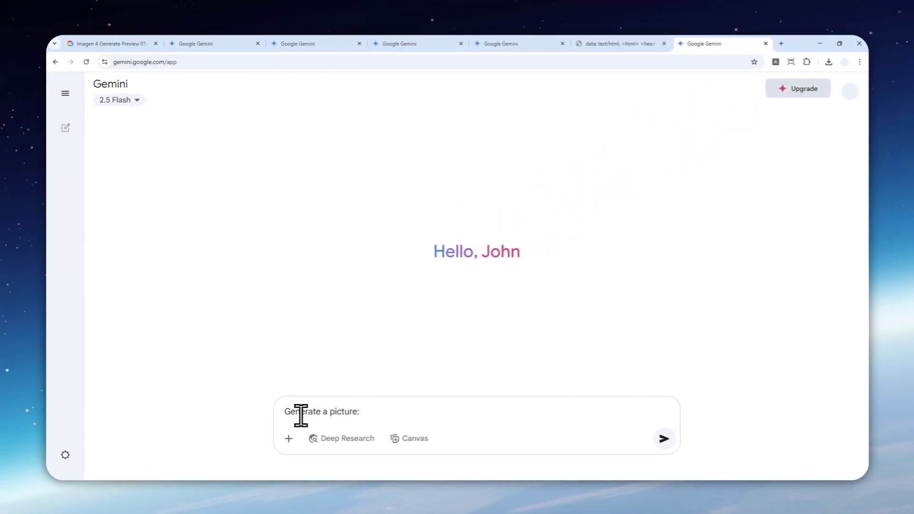
pyautogui.rightClick(370, 417)
pyautogui.click(398, 324)
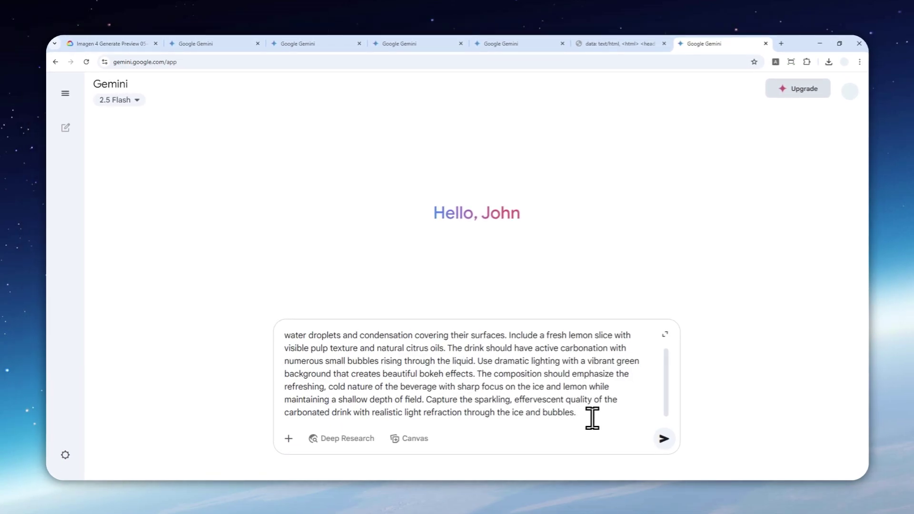
pyautogui.write('horizontal')
pyautogui.hotkey('ctrl', 'shift', 'Left')
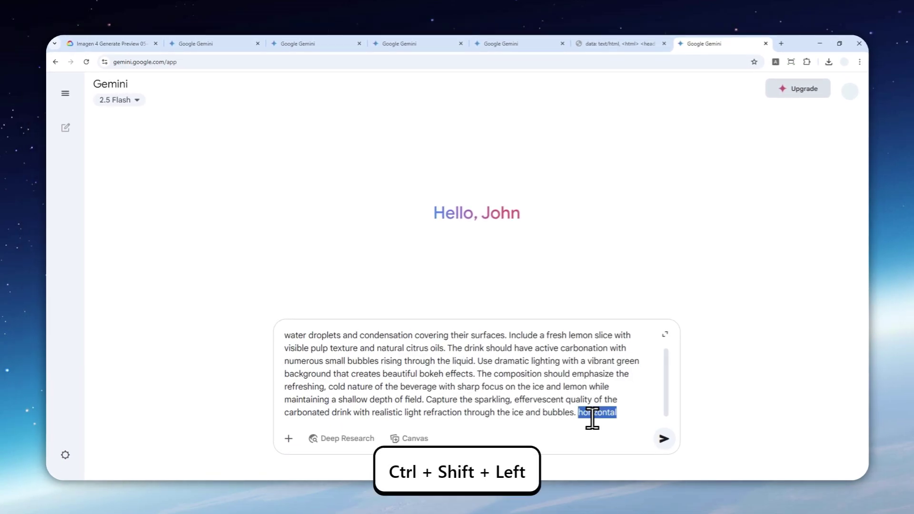
pyautogui.write('vertic')
pyautogui.hotkey('ctrl', 'shift', 'Left')
pyautogui.press('BackSpace')
# End the image prompt with "9:16 aspect ratio" and submit it.
pyautogui.write('9:16 aspect rati')
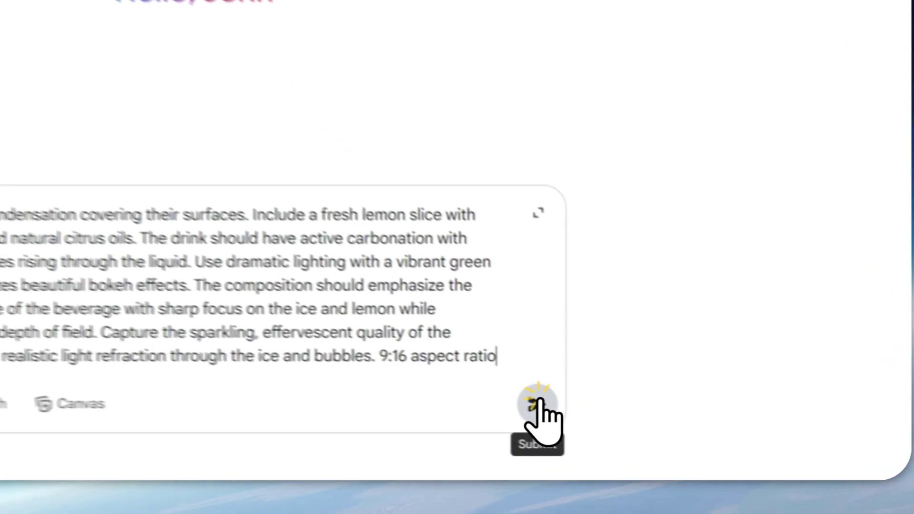
pyautogui.click(661, 441)
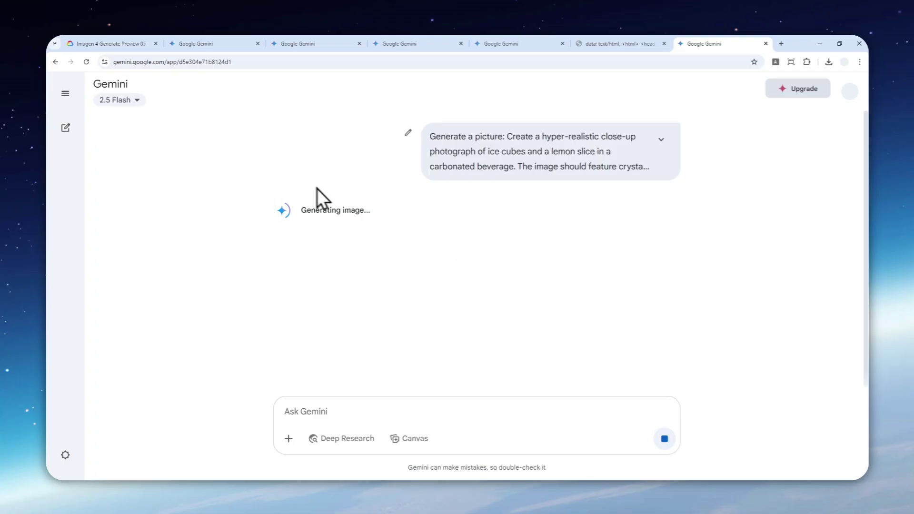
# Highlight the full list of image ratios and resolutions in the Imagen 4 documentation.
pyautogui.click(125, 44)
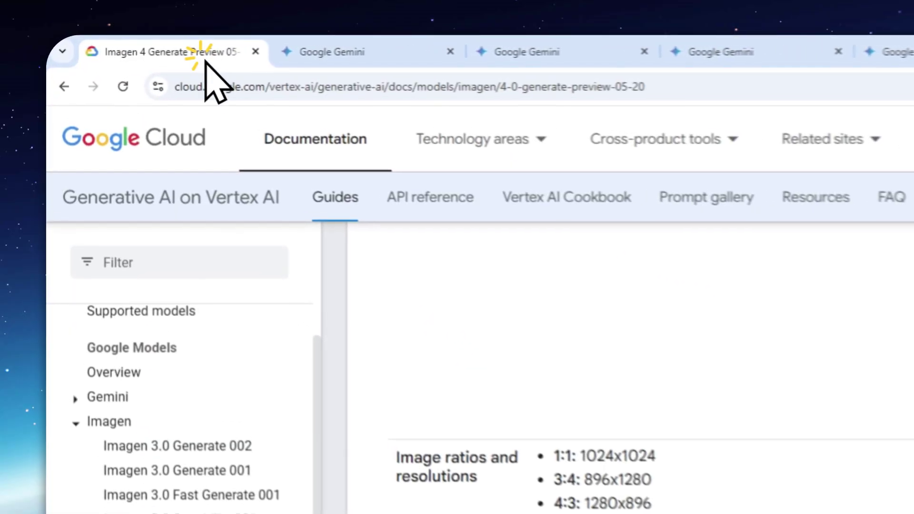
pyautogui.moveTo(583, 450); pyautogui.dragTo(387, 195)
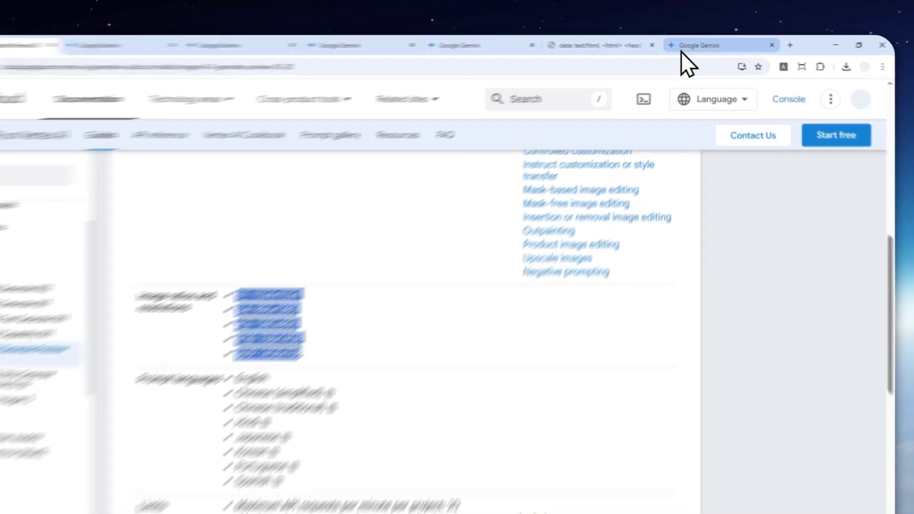
# Open the generated ice and lemon image in the Gemini chat at full size and save it as unnamed.png in Downloads.
pyautogui.click(681, 50)
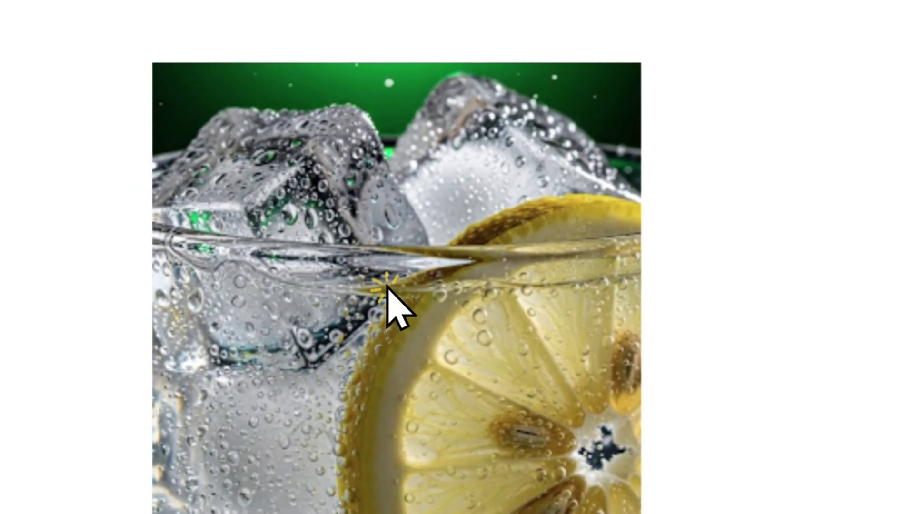
pyautogui.click(386, 289)
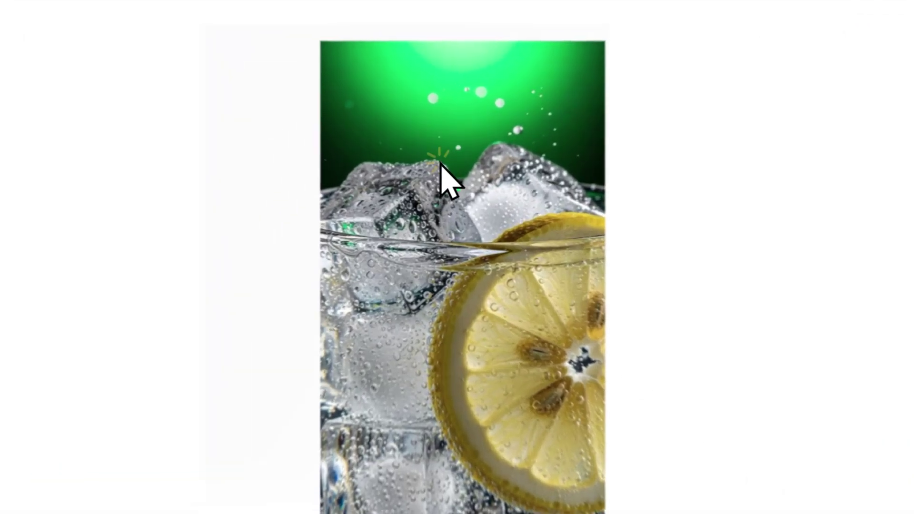
pyautogui.rightClick(444, 193)
pyautogui.click(505, 193)
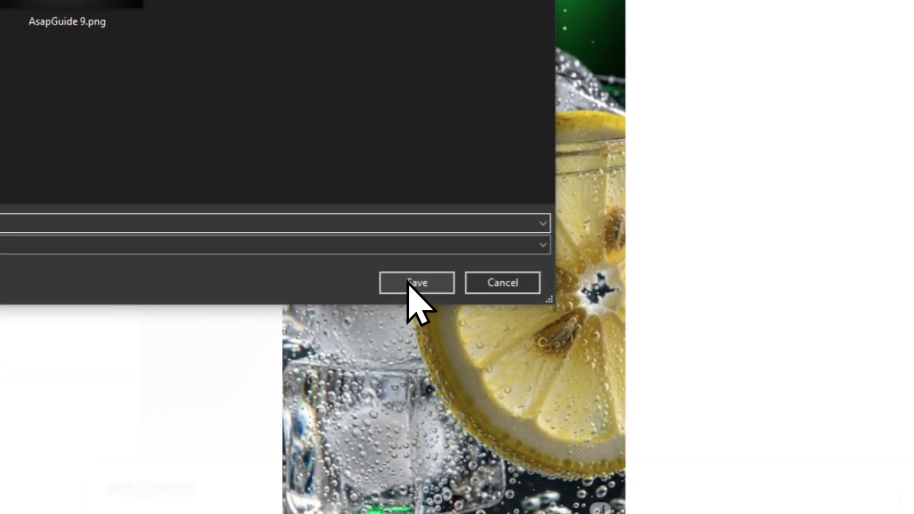
pyautogui.click(409, 285)
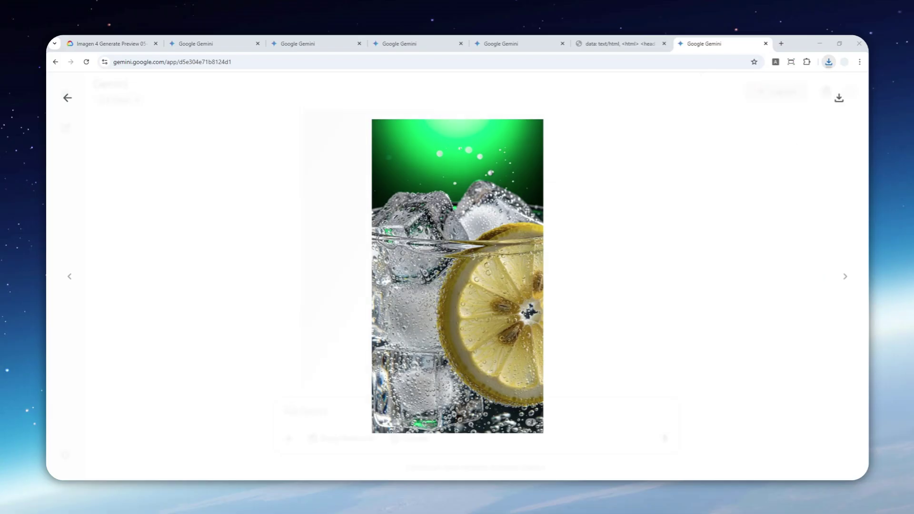
# Check the pixel dimensions of unnamed.png in its file properties, and close the properties window.
pyautogui.moveTo(913, 214); pyautogui.dragTo(386, 184)
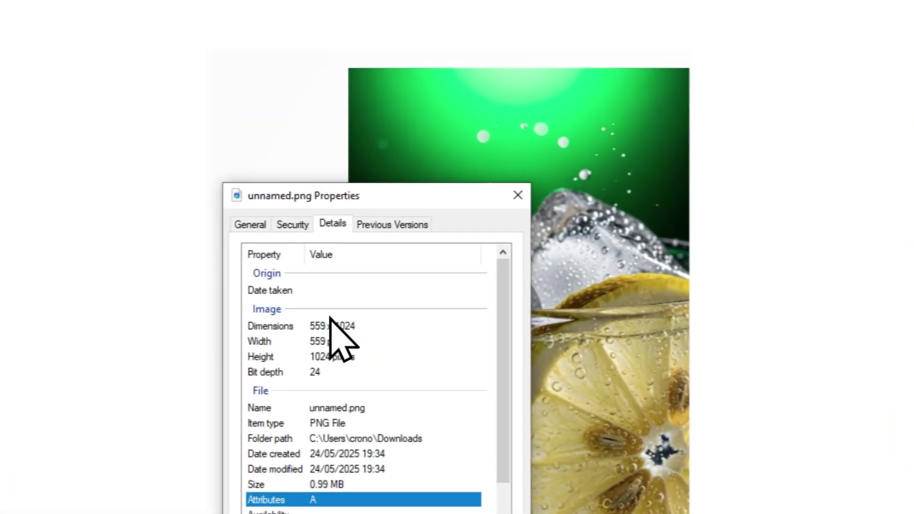
pyautogui.click(325, 325)
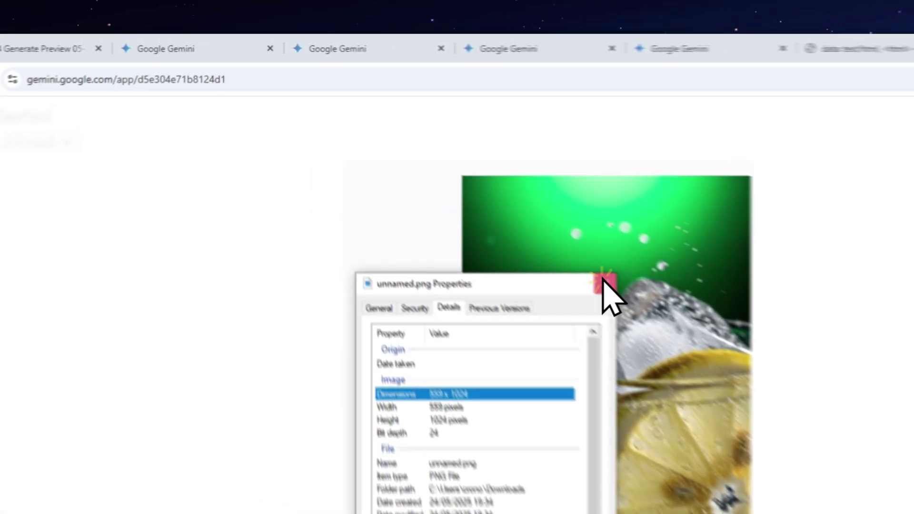
pyautogui.click(453, 181)
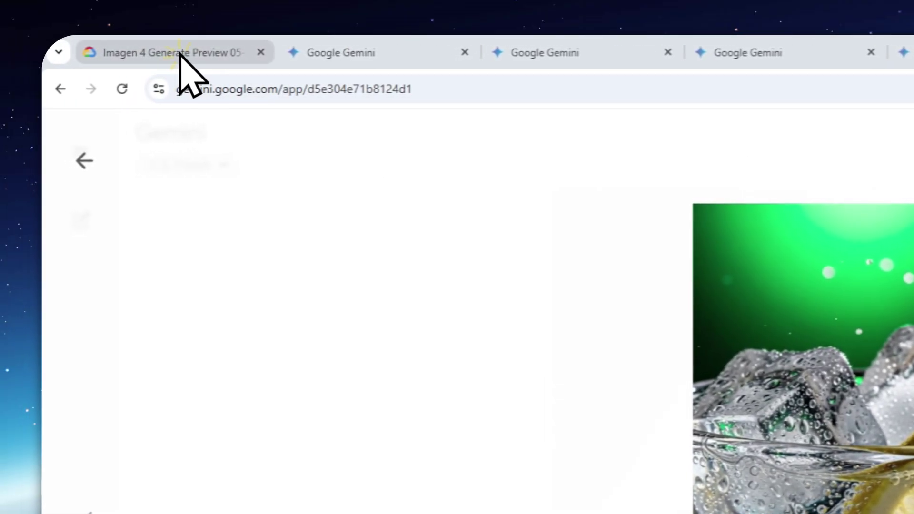
# Compare the documented ratios with the text notes page, highlighting the Square 1:1 line and the 1.43 horizontal and vertical pair.
pyautogui.click(180, 54)
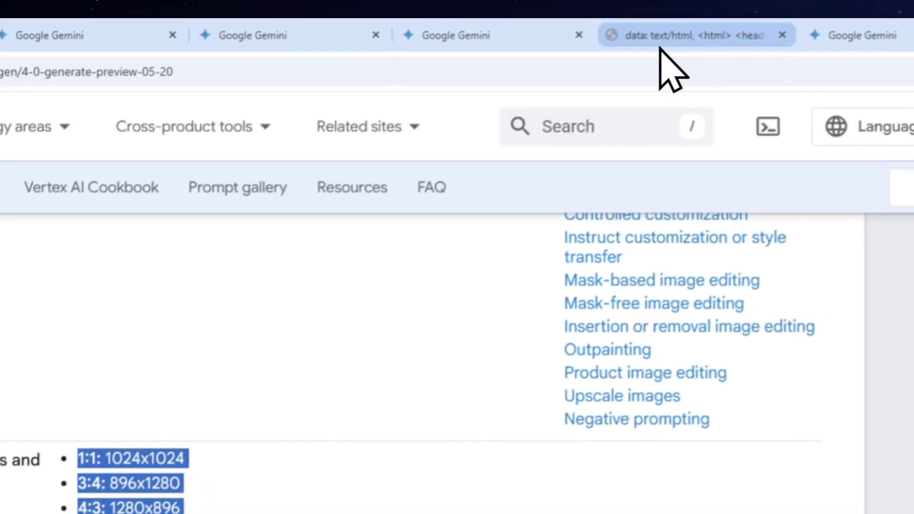
pyautogui.click(659, 67)
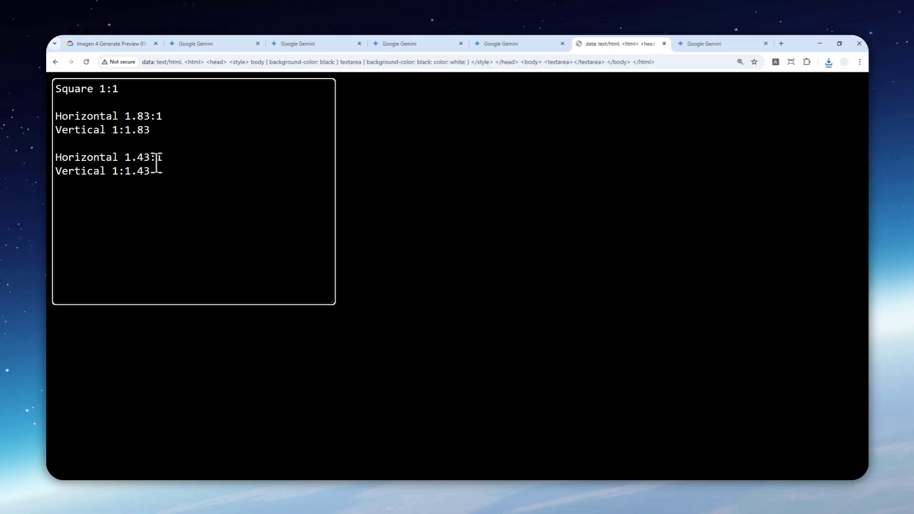
pyautogui.moveTo(132, 89); pyautogui.dragTo(64, 91)
pyautogui.click(129, 92)
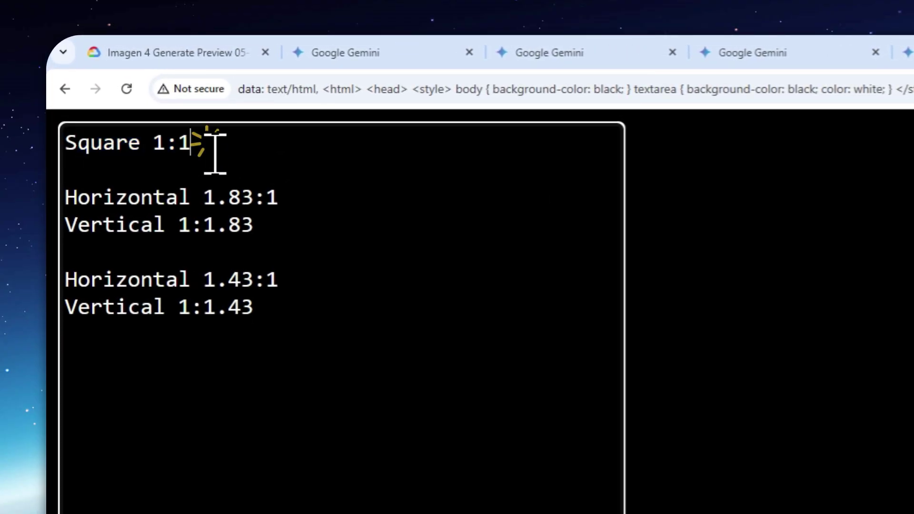
pyautogui.moveTo(210, 142); pyautogui.dragTo(69, 139)
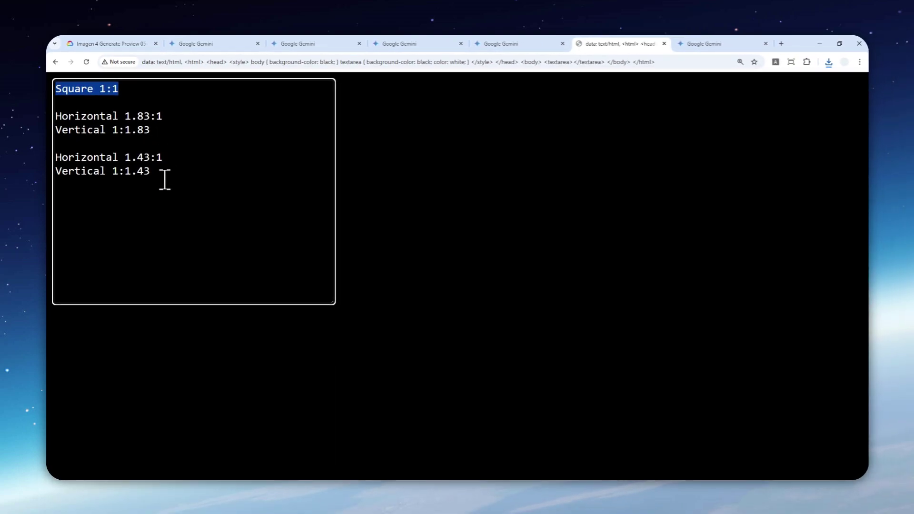
pyautogui.click(163, 179)
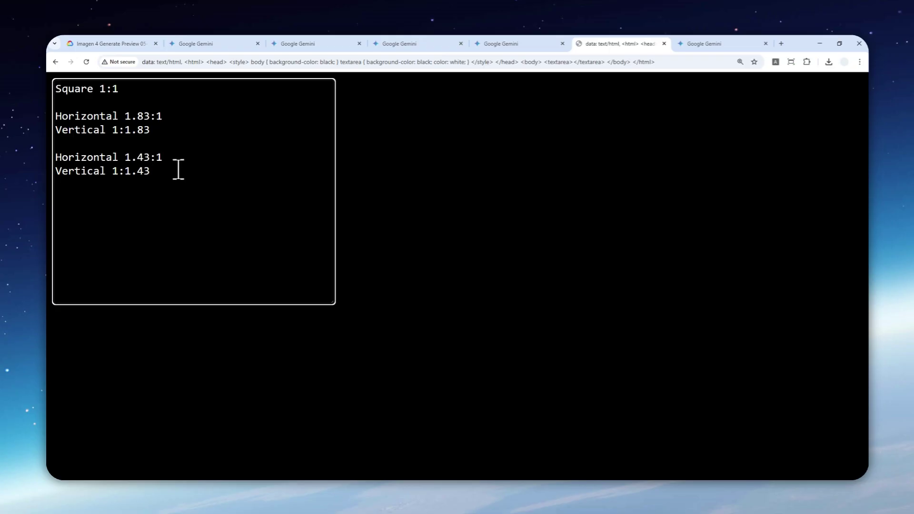
pyautogui.moveTo(162, 172); pyautogui.dragTo(56, 157)
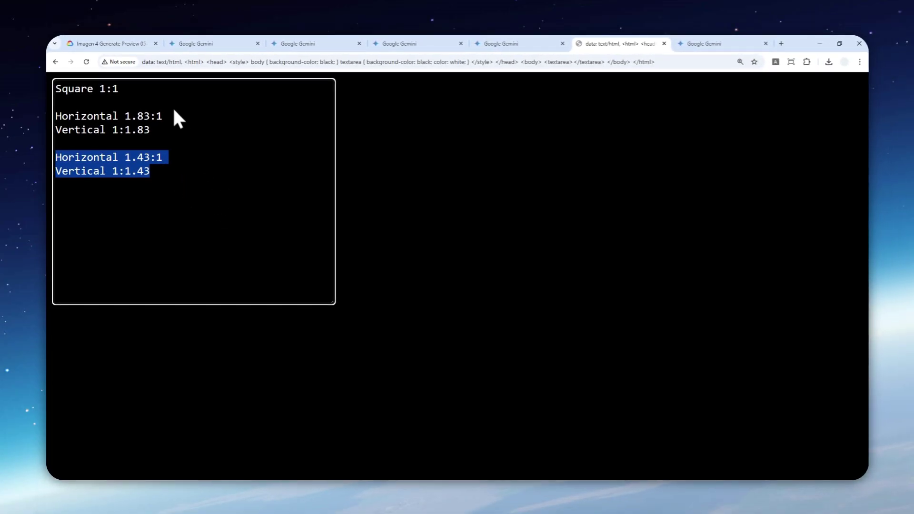
# Review the documented ratios again and highlight all the horizontal and vertical ratios in the text notes.
pyautogui.click(115, 47)
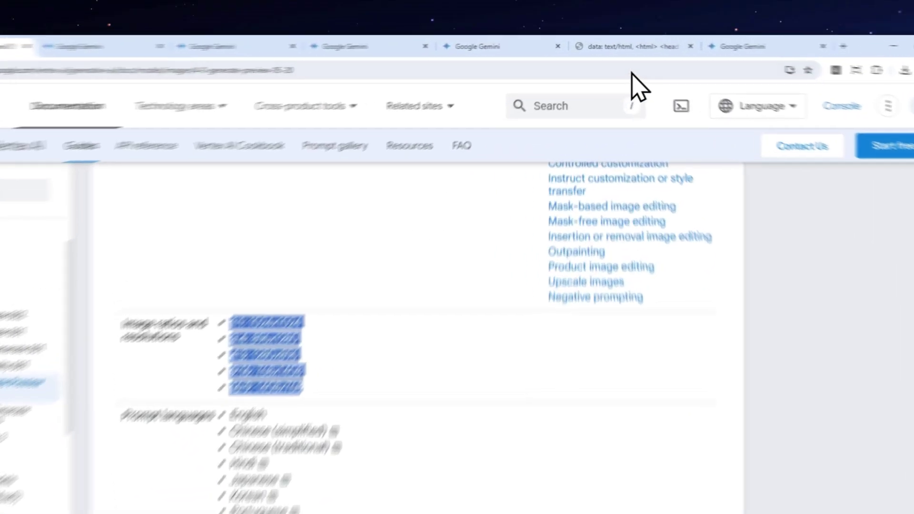
pyautogui.click(624, 43)
pyautogui.moveTo(184, 180); pyautogui.dragTo(80, 117)
pyautogui.moveTo(89, 200); pyautogui.dragTo(48, 172)
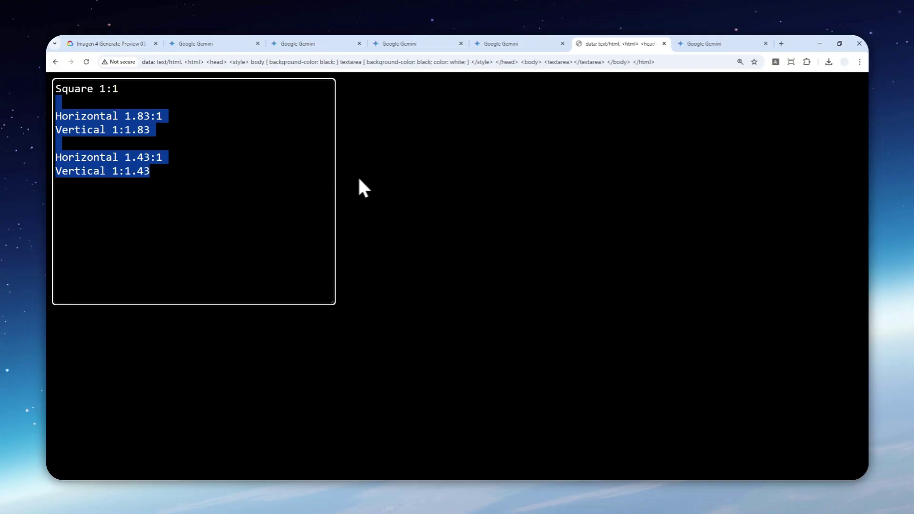
# Close the full-size ice and lemon image and view the curly-haired portrait in the first Gemini chat.
pyautogui.click(705, 41)
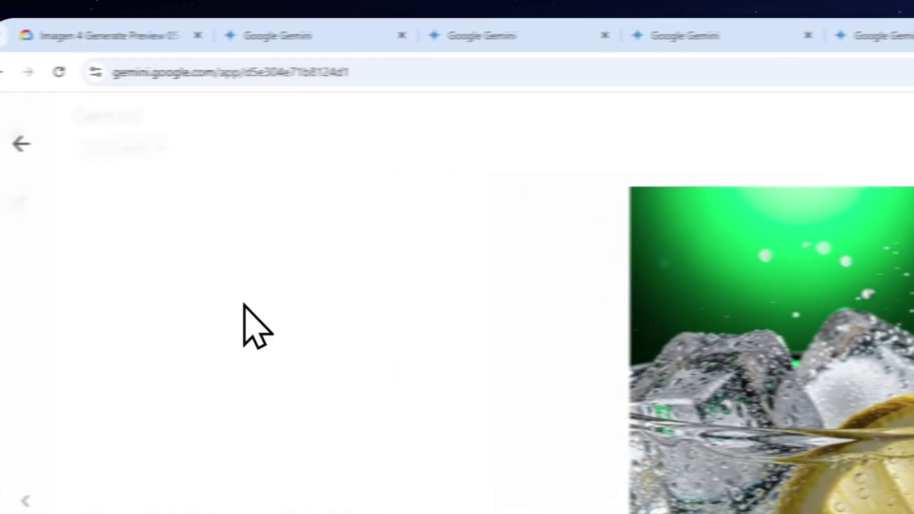
pyautogui.click(81, 142)
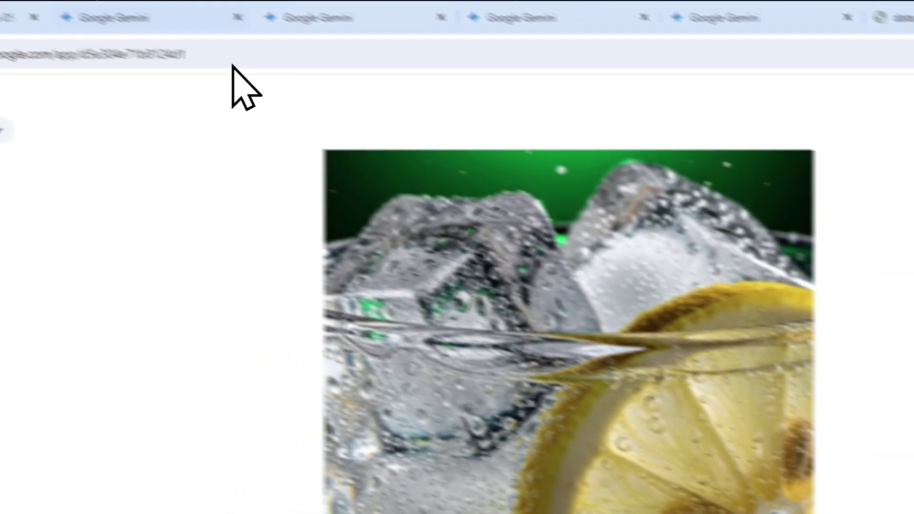
pyautogui.click(259, 45)
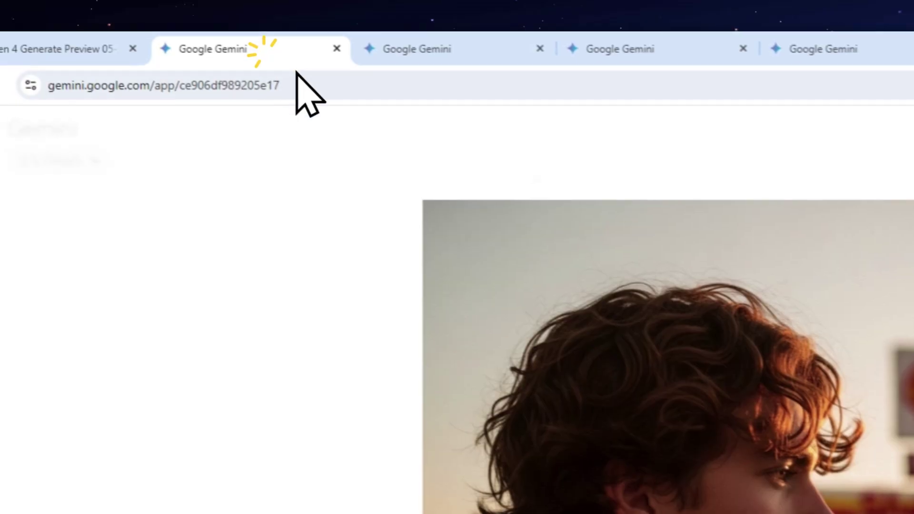